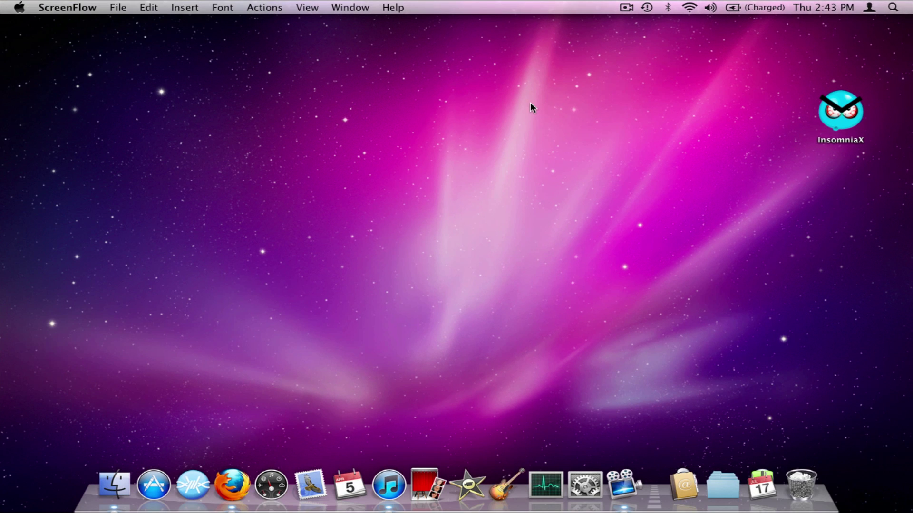
# Open the InsomniaX download page in Firefox, then minimize the Firefox window.
pyautogui.click(232, 483)
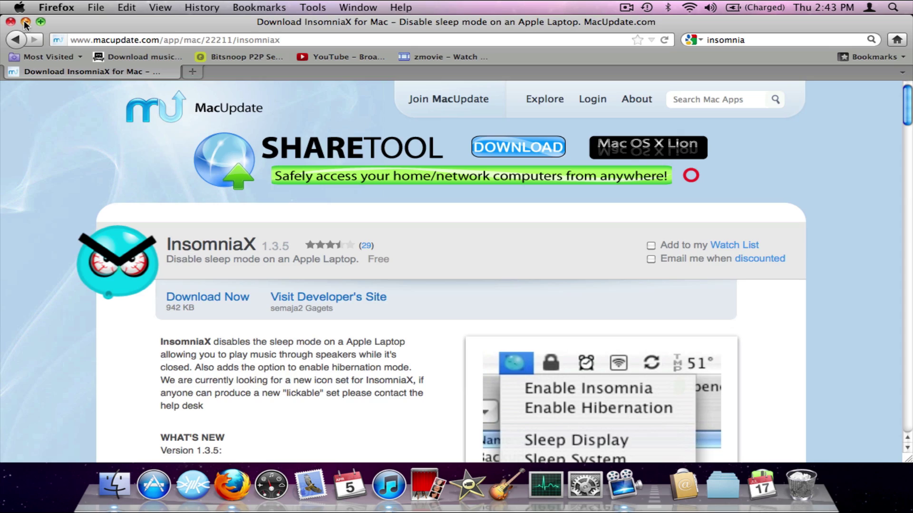
pyautogui.click(26, 21)
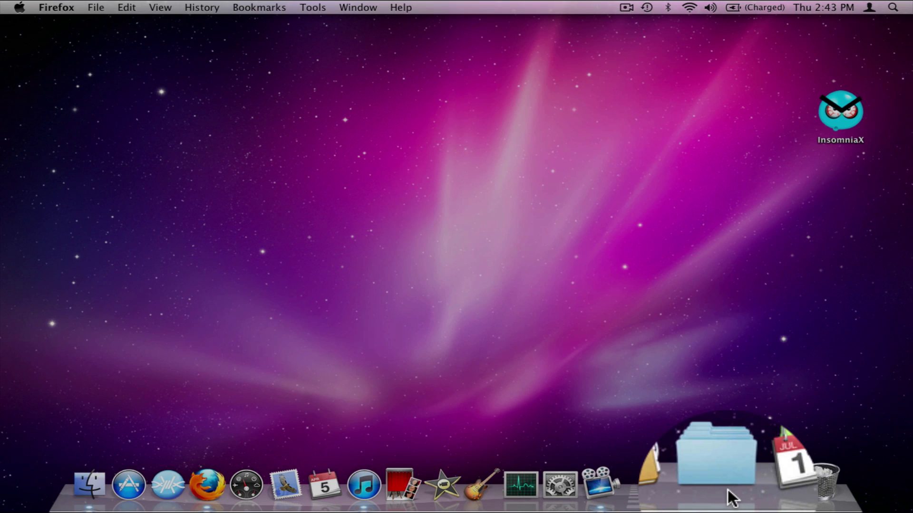
# Unarchive the InsomniaX tar file in Downloads and drag the extracted app out.
pyautogui.click(727, 490)
pyautogui.click(822, 378)
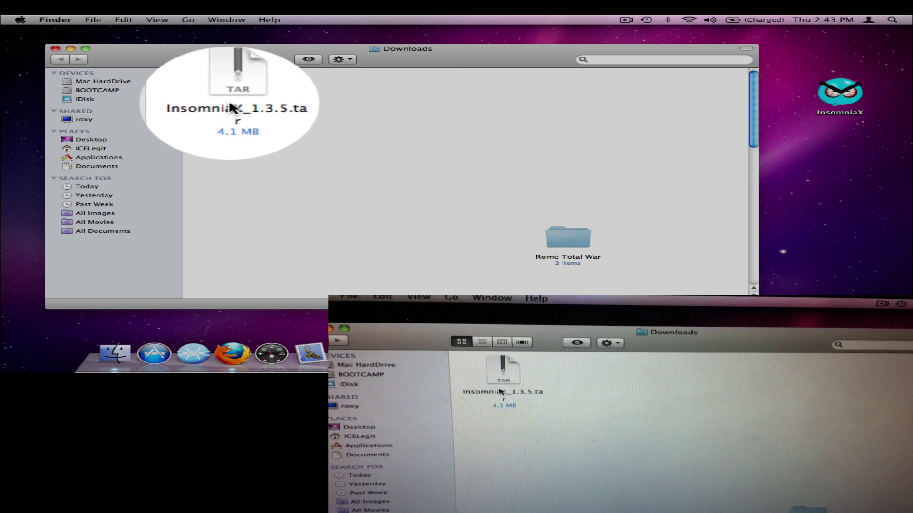
pyautogui.click(231, 100)
pyautogui.doubleClick(234, 89)
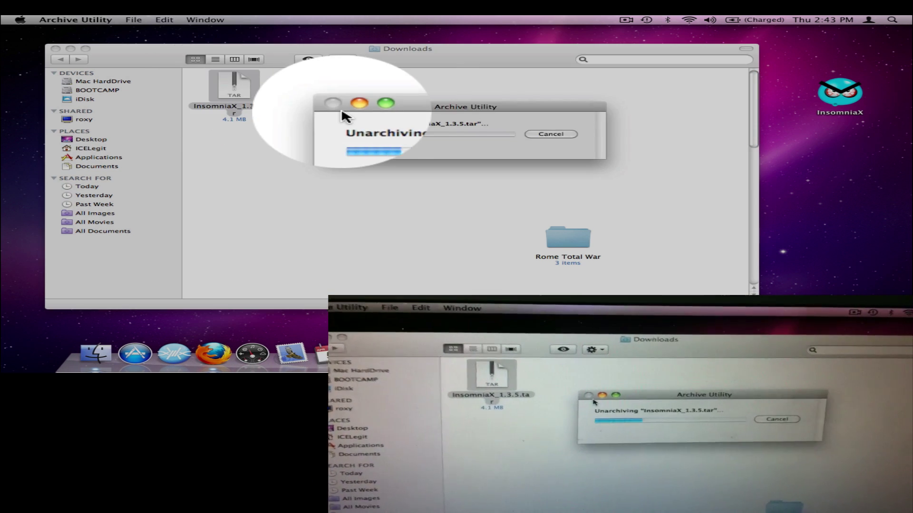
pyautogui.moveTo(265, 82); pyautogui.dragTo(713, 317)
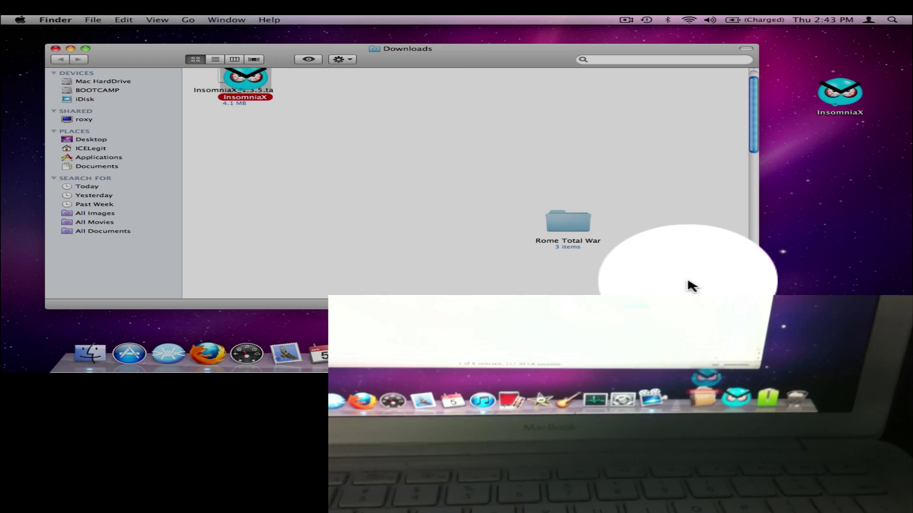
pyautogui.moveTo(713, 282); pyautogui.dragTo(639, 182)
# Put the Downloads window away and launch InsomniaX from the Applications stack.
pyautogui.click(92, 71)
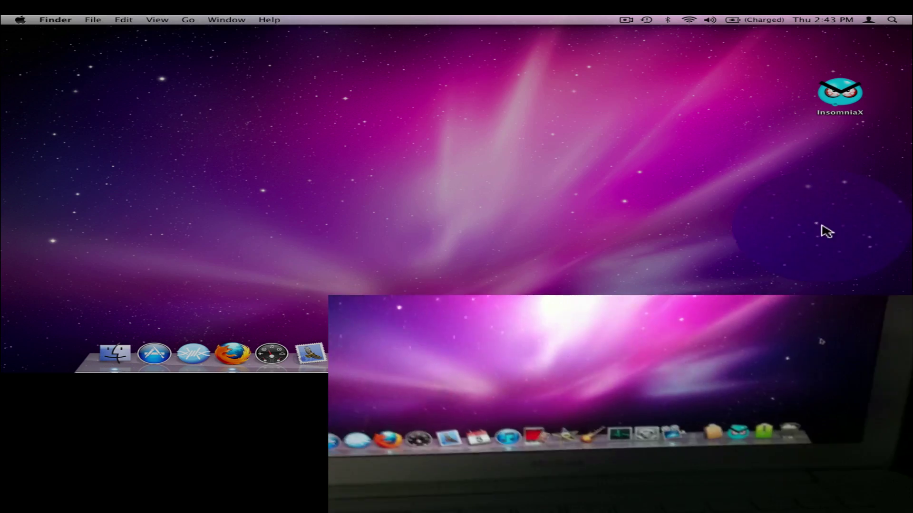
pyautogui.click(603, 353)
pyautogui.click(645, 282)
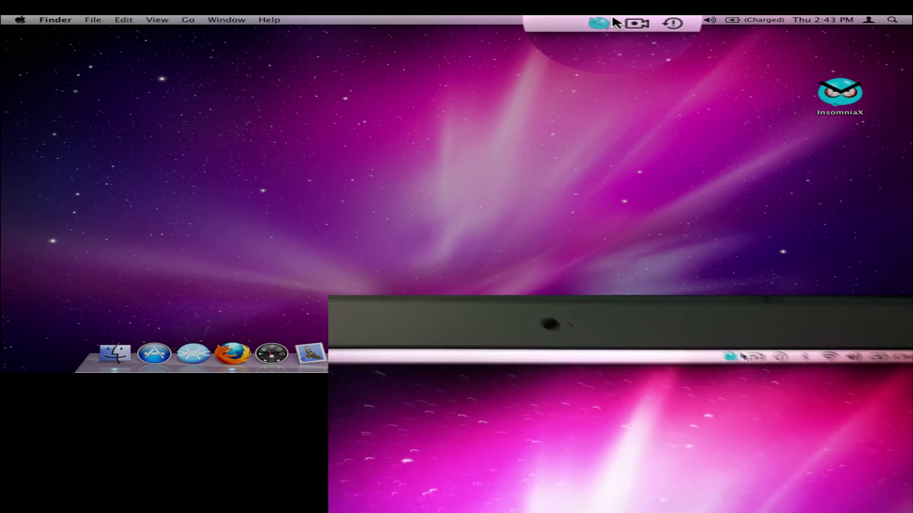
# Choose Enable Insomnia from the InsomniaX menu-bar icon.
pyautogui.click(606, 25)
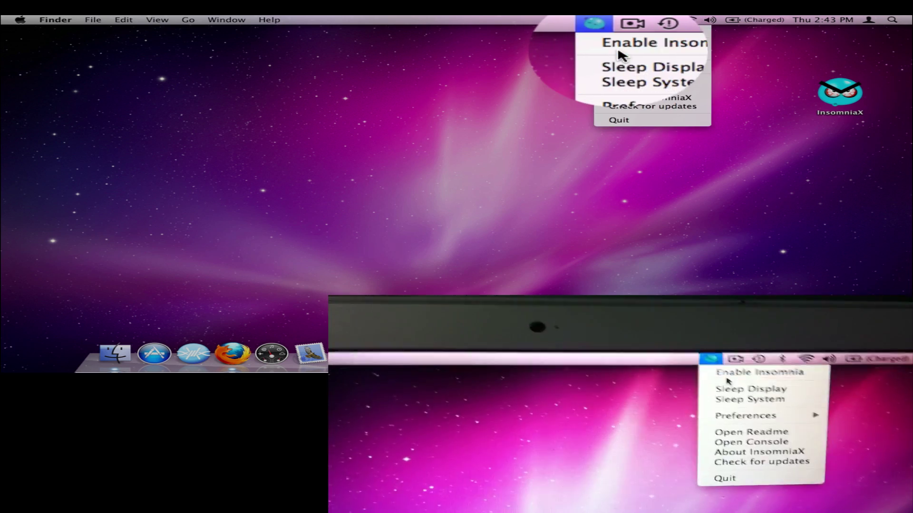
pyautogui.click(619, 56)
pyautogui.click(606, 26)
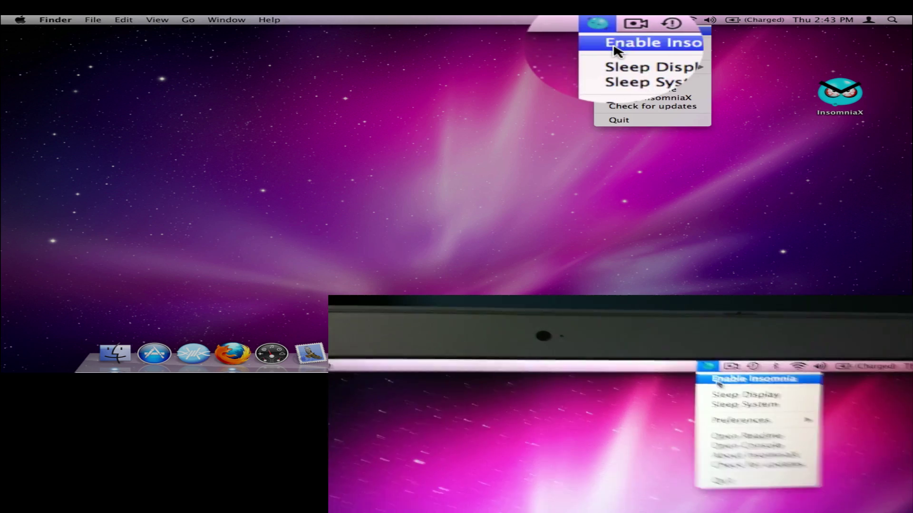
pyautogui.click(591, 43)
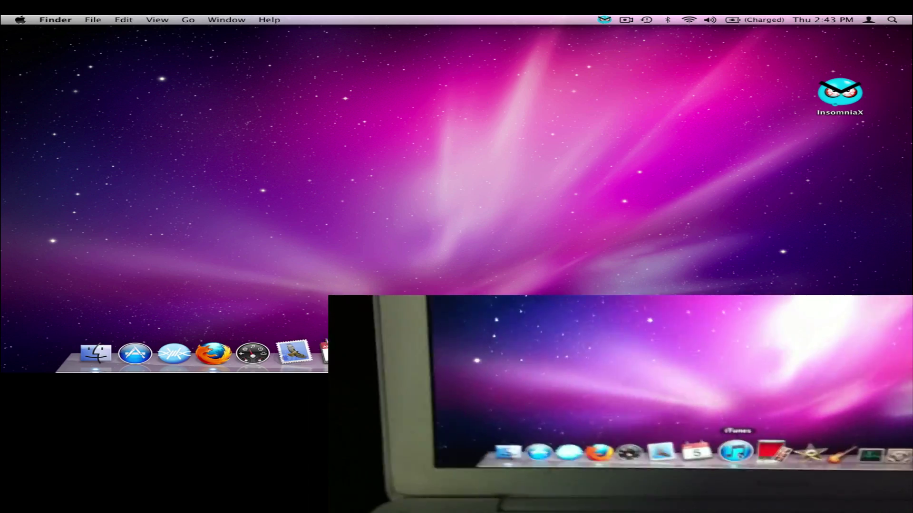
# Bring up the iTunes library playing My Block Major, then minimize it.
pyautogui.click(388, 354)
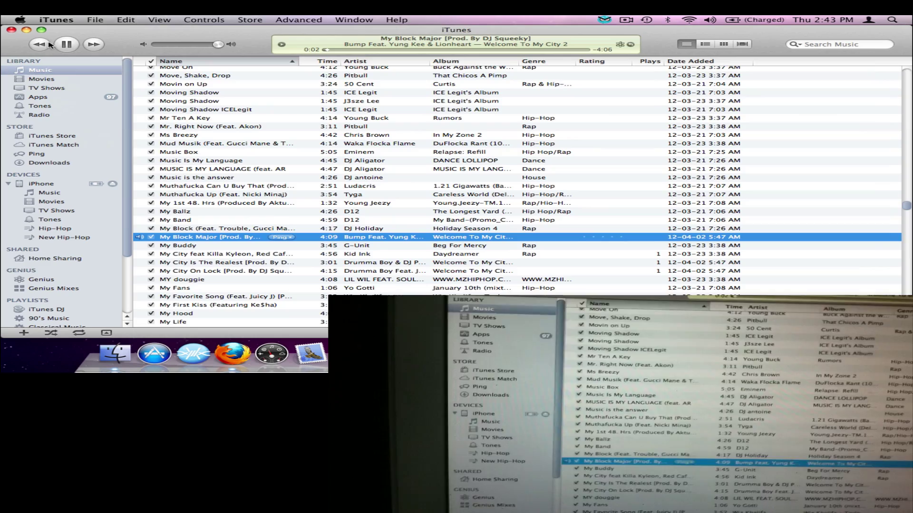
pyautogui.scroll(-5, 261, 218)
pyautogui.scroll(-10, 259, 218)
pyautogui.scroll(3, 261, 218)
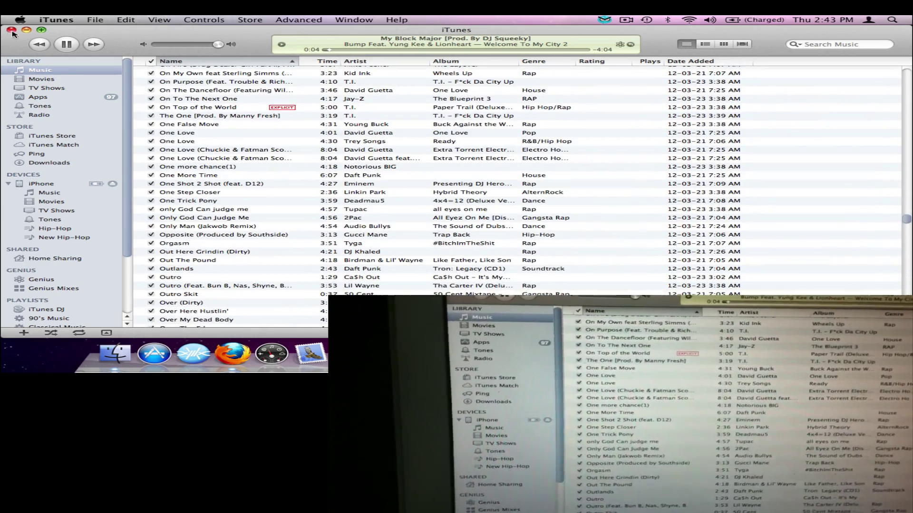
pyautogui.click(26, 30)
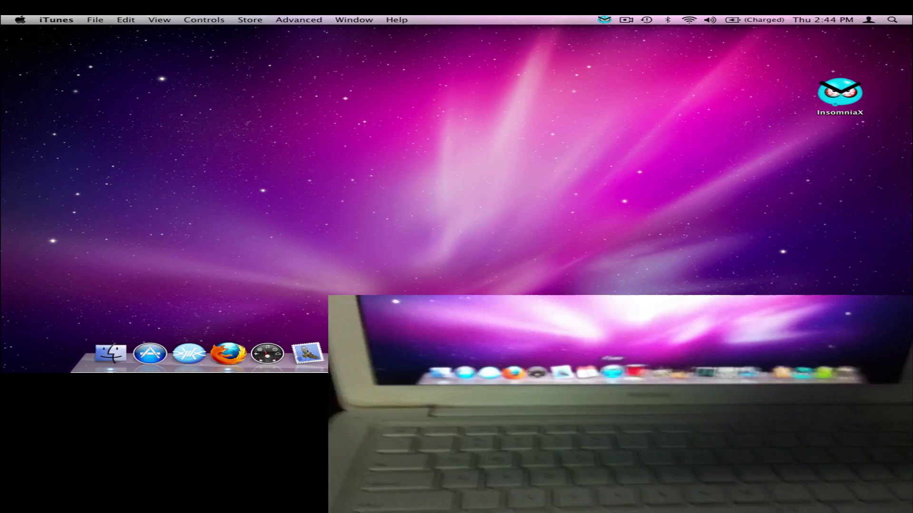
# Restore the iTunes library and choose Disable Insomnia from the InsomniaX menu-bar icon.
pyautogui.click(335, 354)
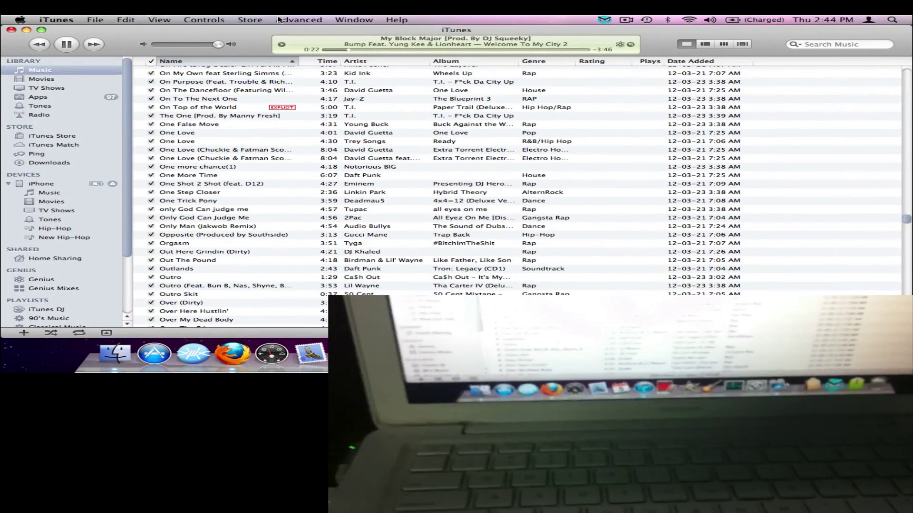
pyautogui.click(605, 19)
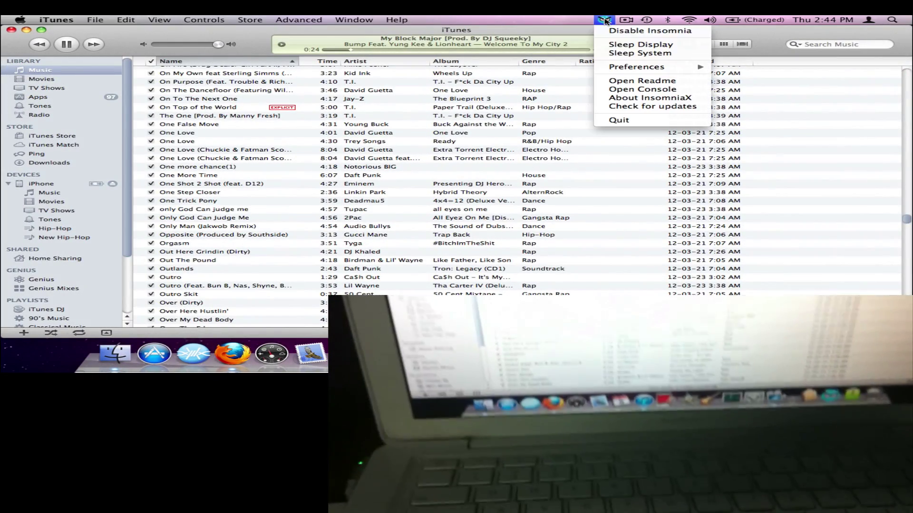
pyautogui.click(612, 31)
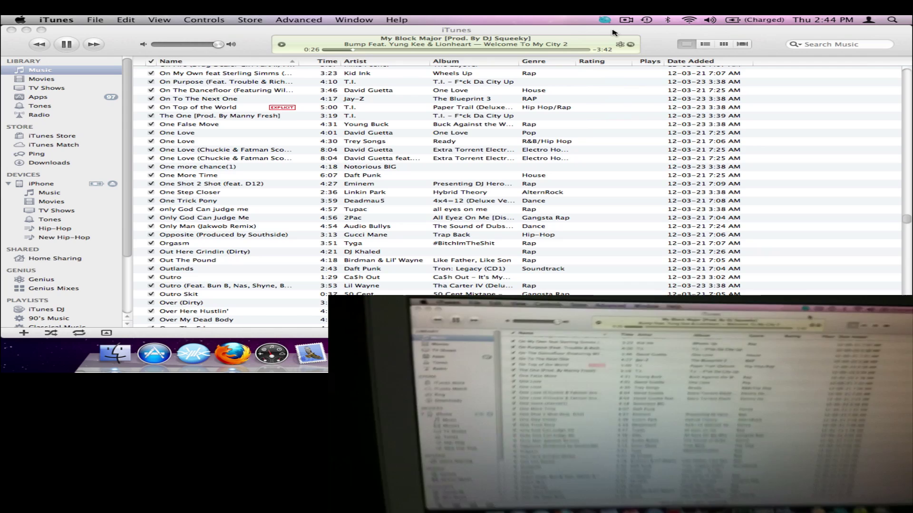